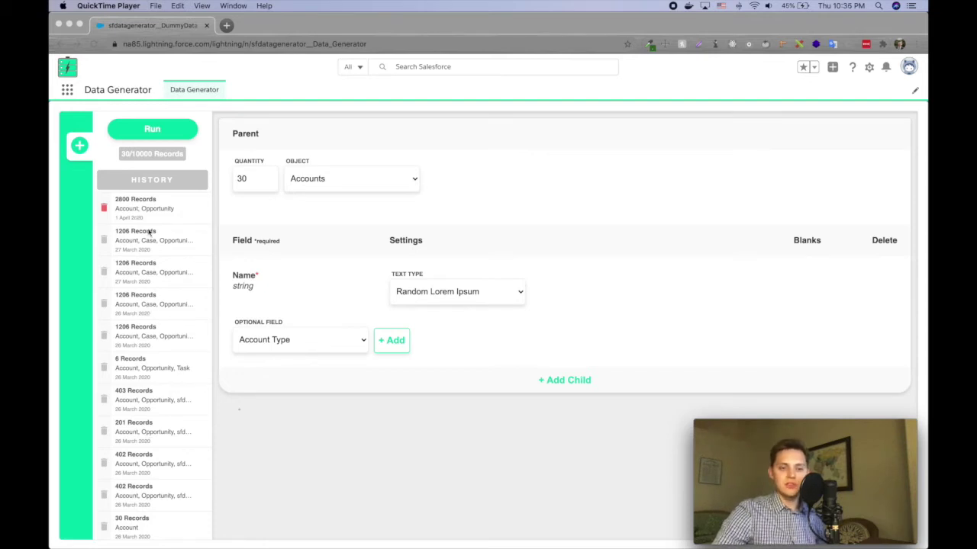
- Open the 2800-record Account and Opportunity run from the history, review its field settings, and reload the page
left_click(207, 156)
left_click(202, 212)
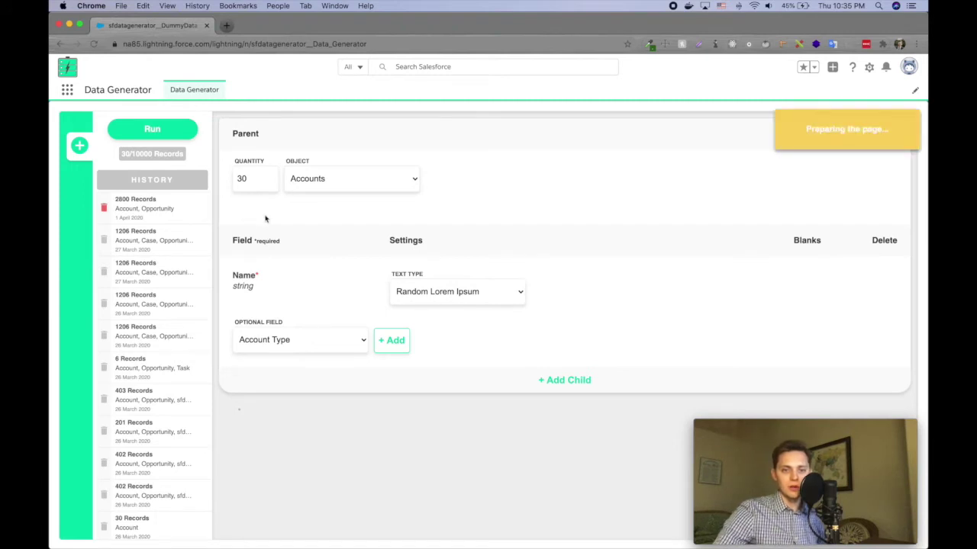
scroll(385, 359, "down", 5)
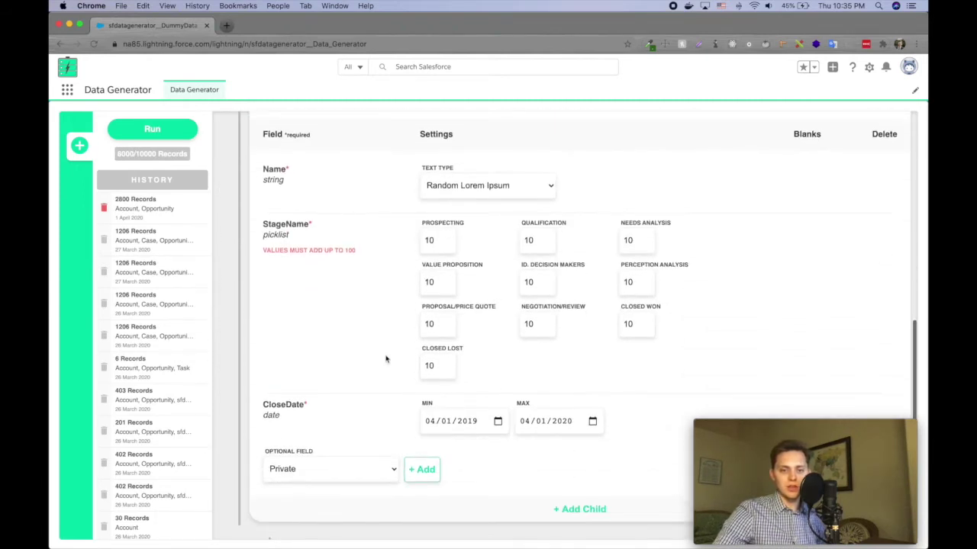
scroll(384, 360, "up", 5)
left_click(92, 43)
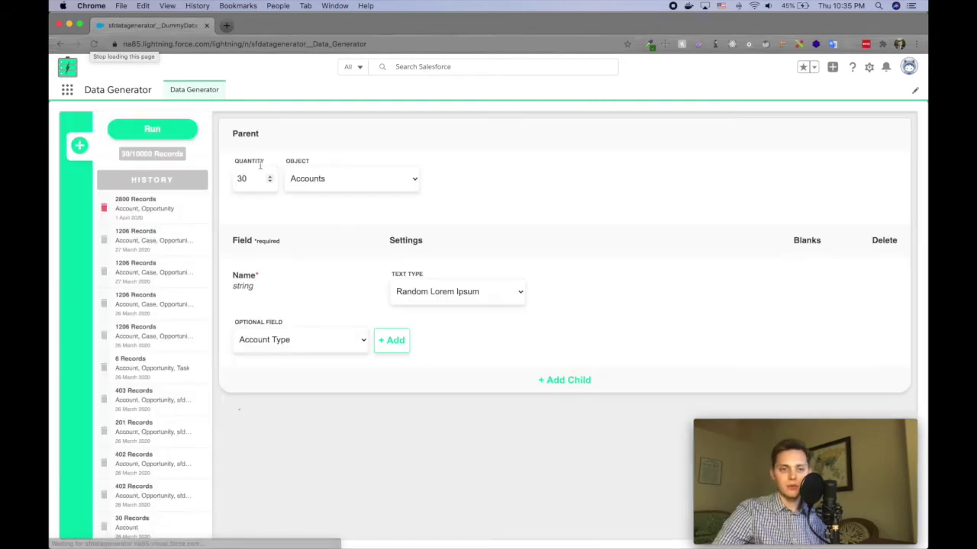
- Set the parent quantity to 5 and look through the available objects, keeping Accounts as the parent object
left_click(256, 178)
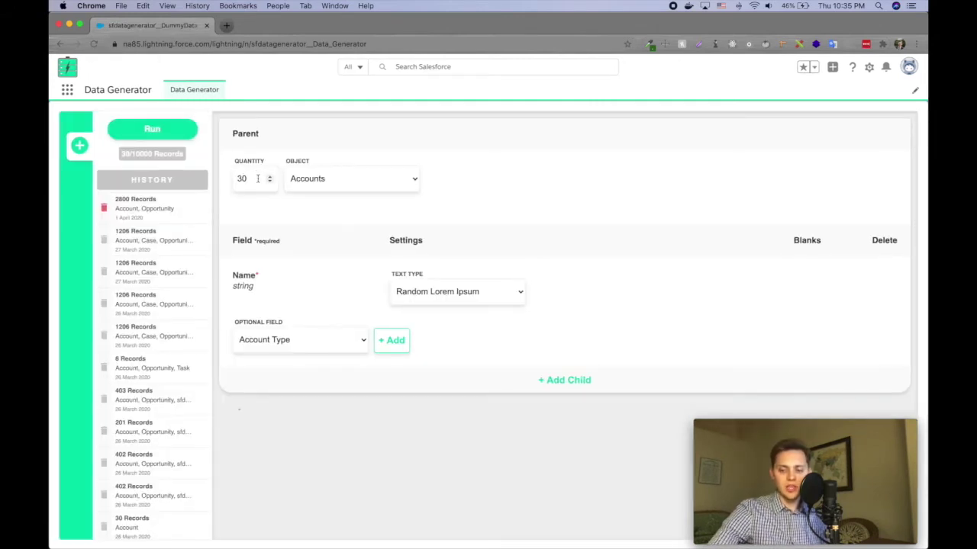
key("BackSpace")
key("BackSpace")
type("5")
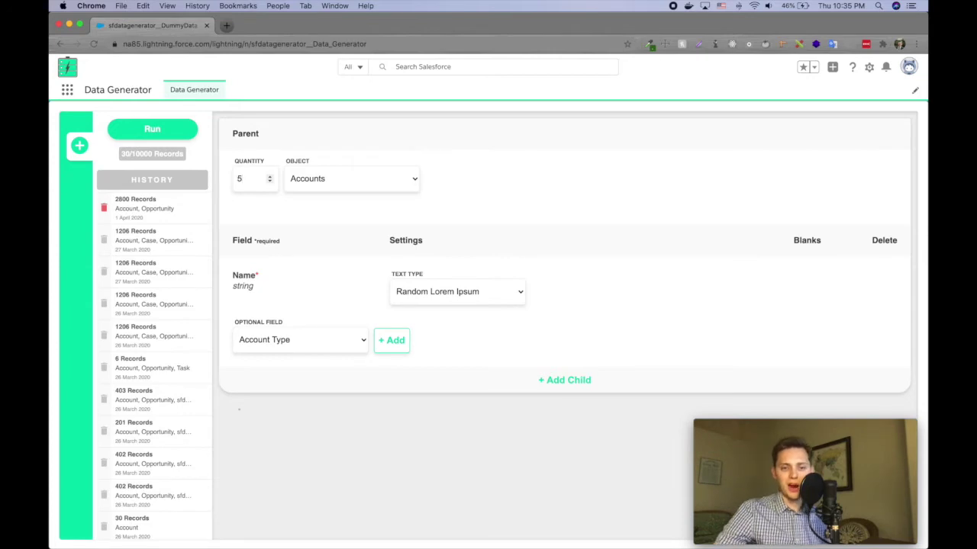
left_click(371, 183)
left_click(412, 181)
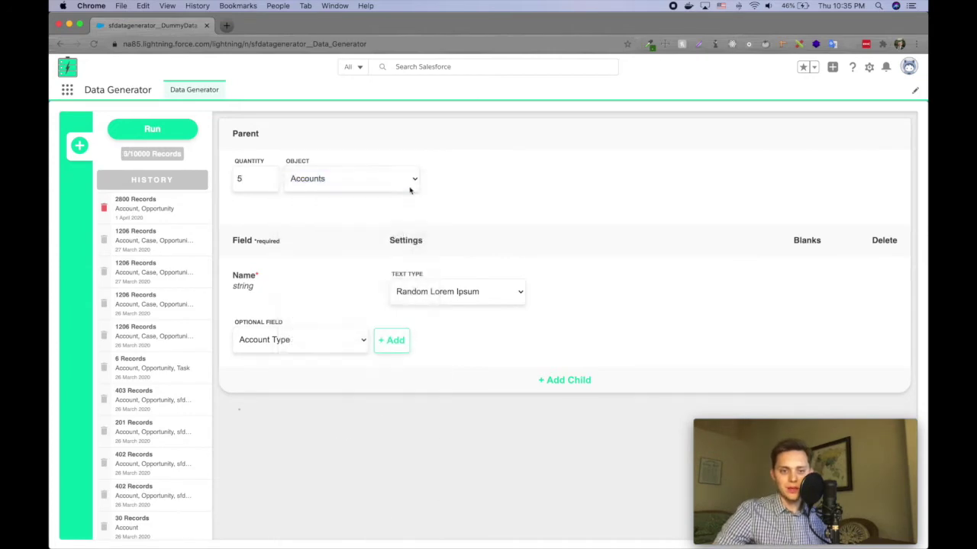
left_click(410, 183)
scroll(367, 365, "down", 10)
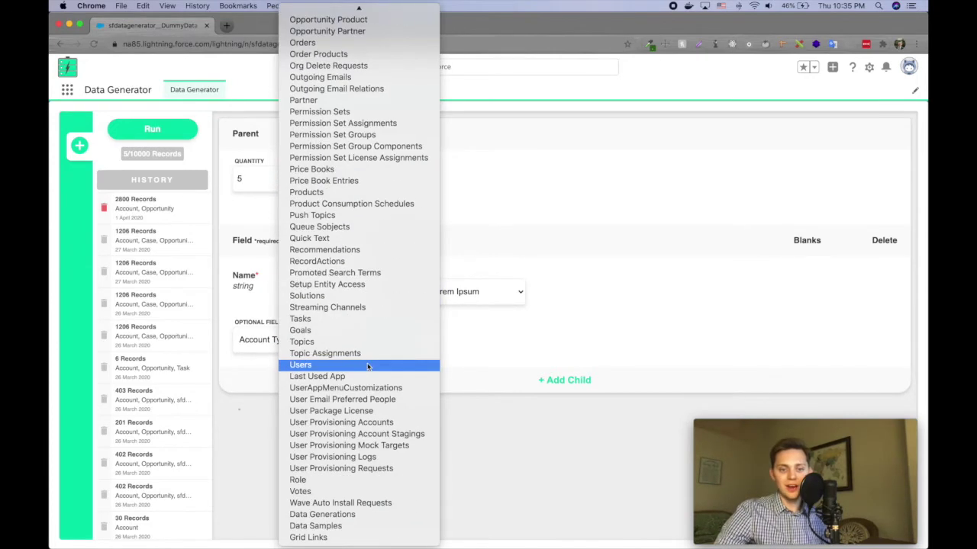
left_click(530, 143)
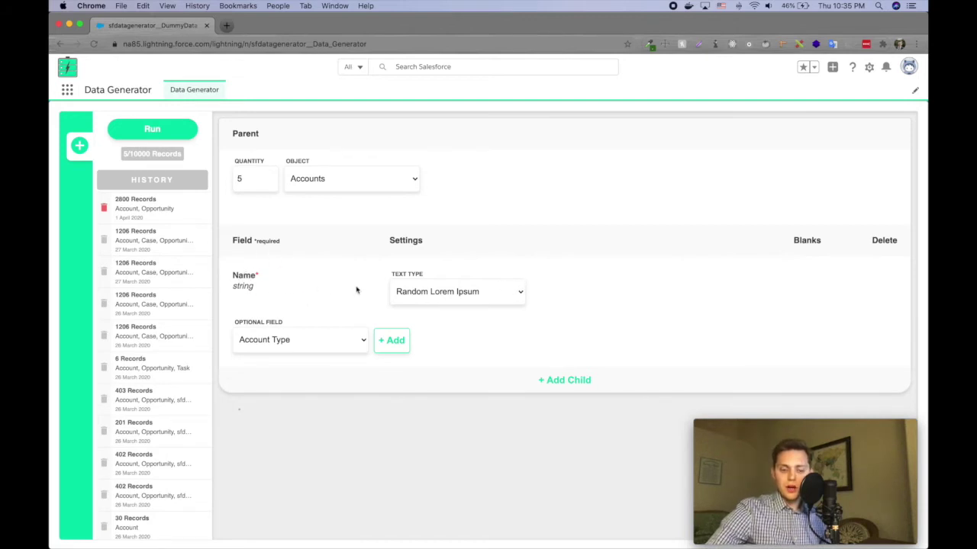
- Set the account Name field's text type to Company Name and add the optional field Annual Revenue
left_click(421, 291)
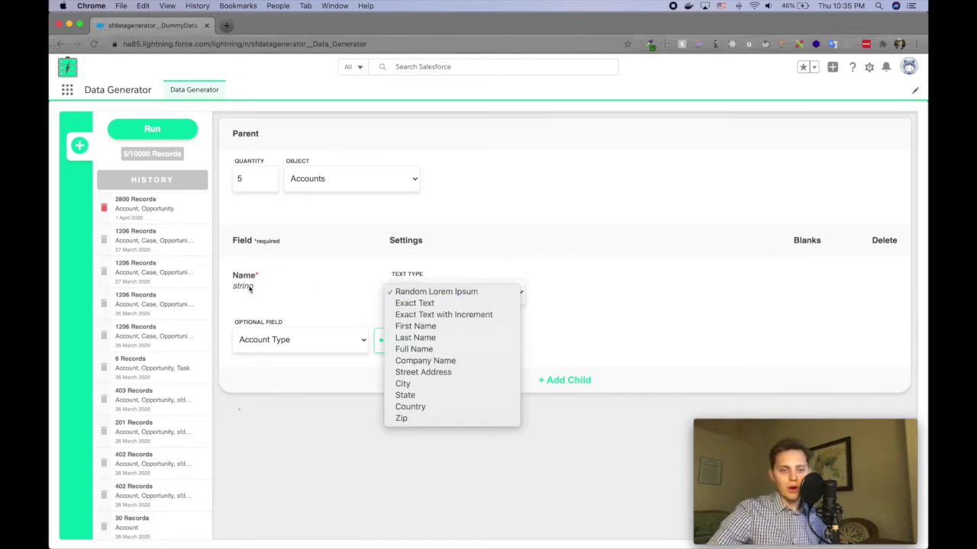
left_click(435, 361)
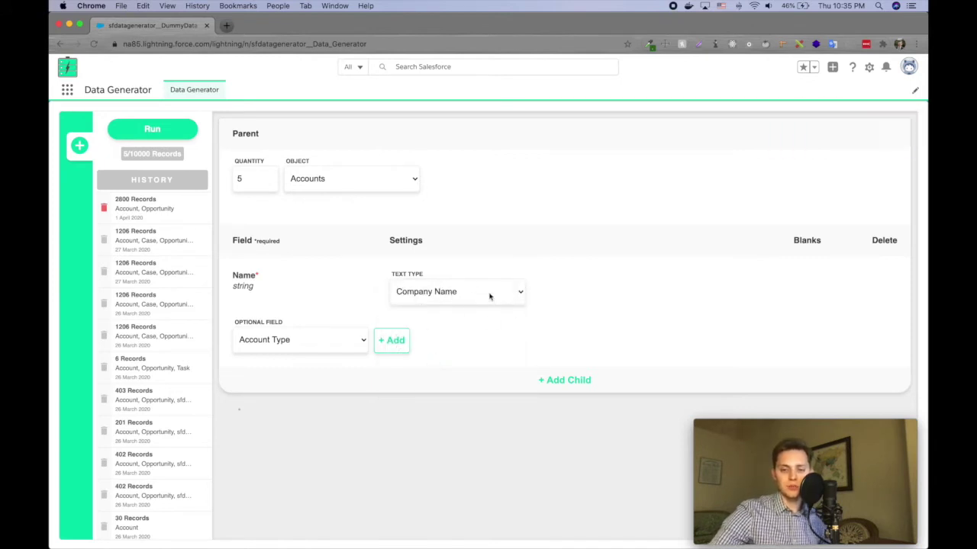
left_click(322, 344)
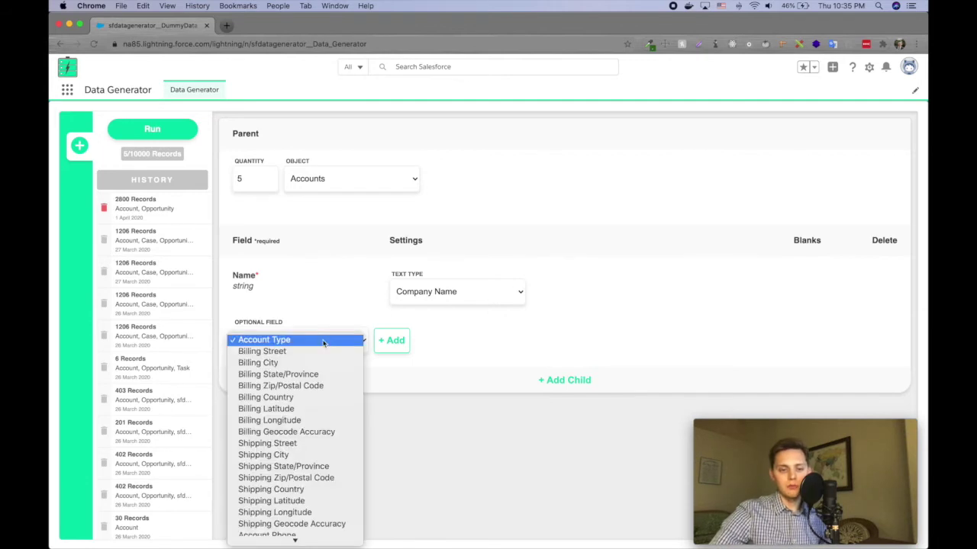
scroll(309, 422, "down", 5)
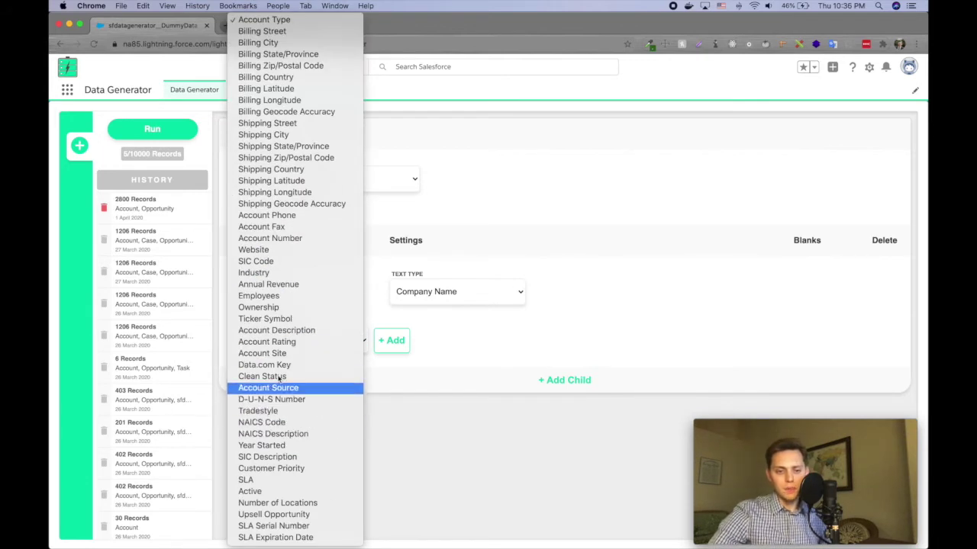
left_click(290, 289)
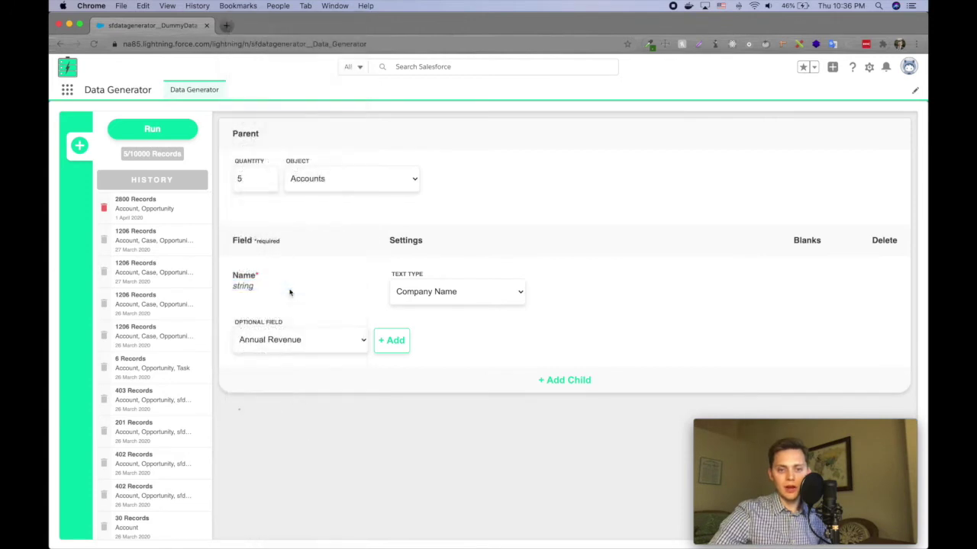
left_click(381, 342)
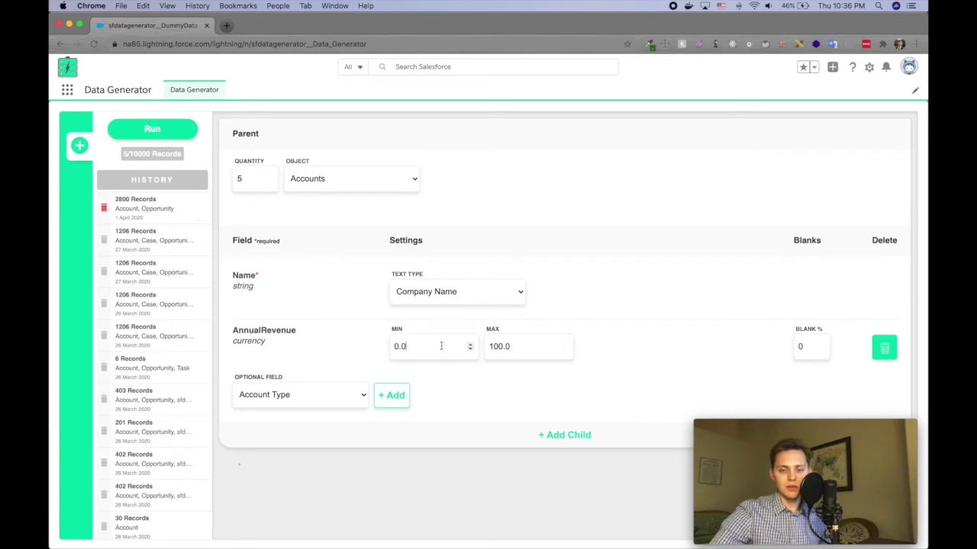
- Set the AnnualRevenue range to a minimum of 1000 and a maximum of 1000000.0
left_click(503, 346)
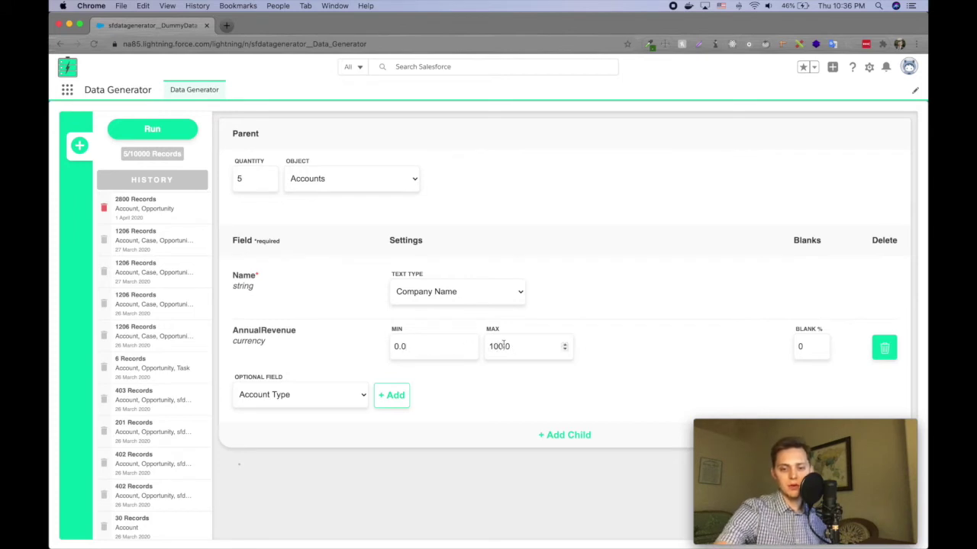
type("000")
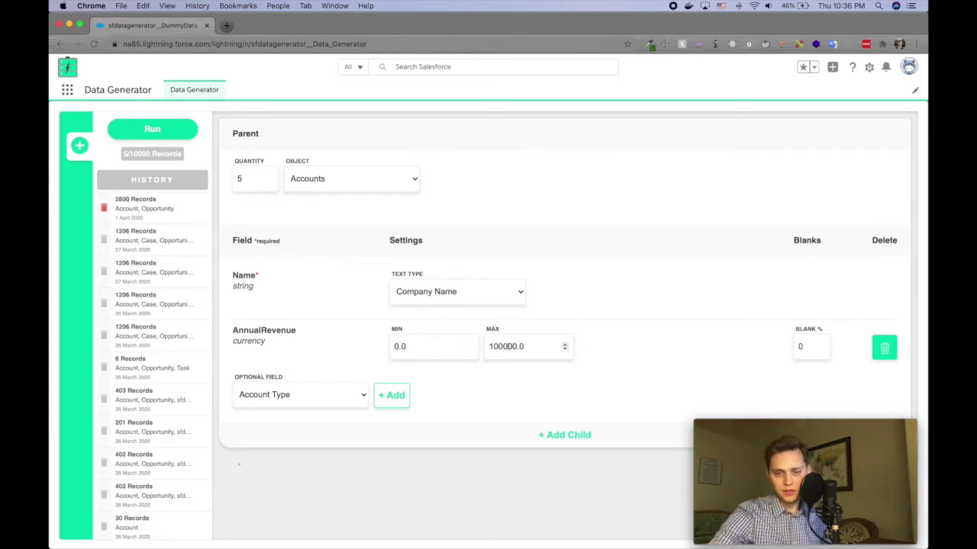
type("0")
key("shift+Tab")
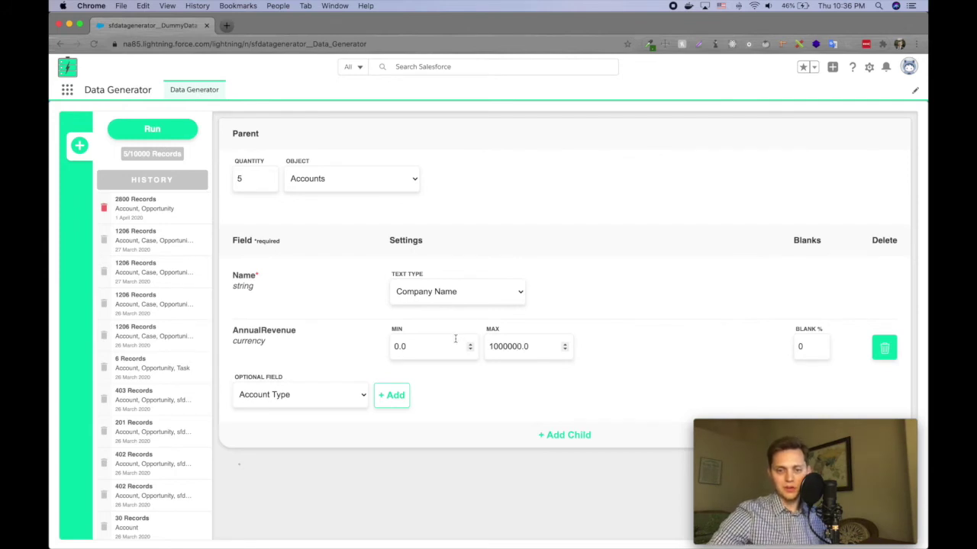
type("-2")
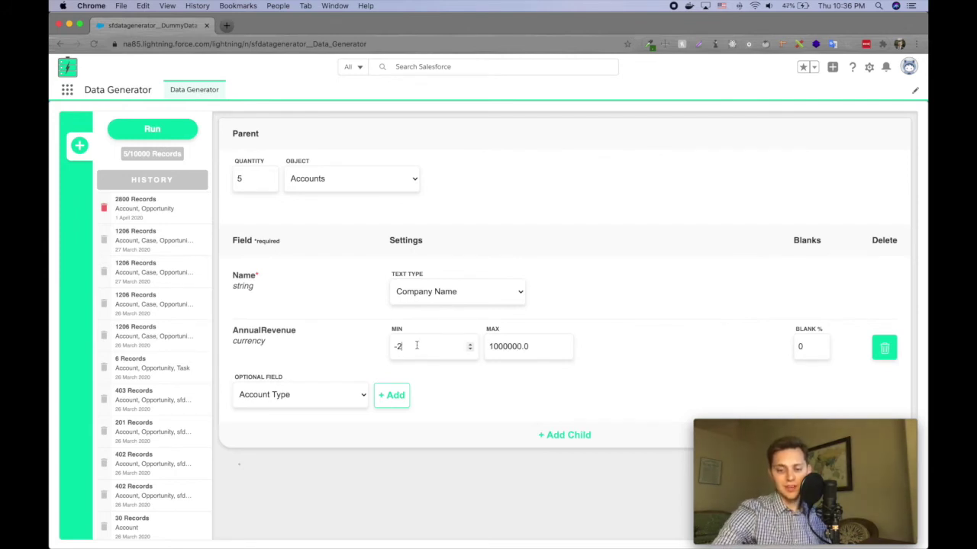
key("BackSpace")
key("BackSpace")
type("100")
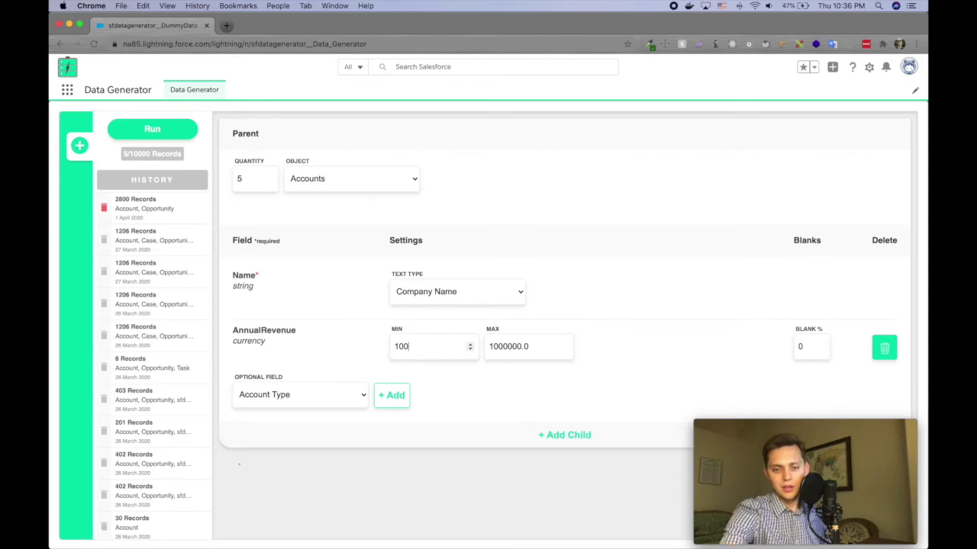
type("0")
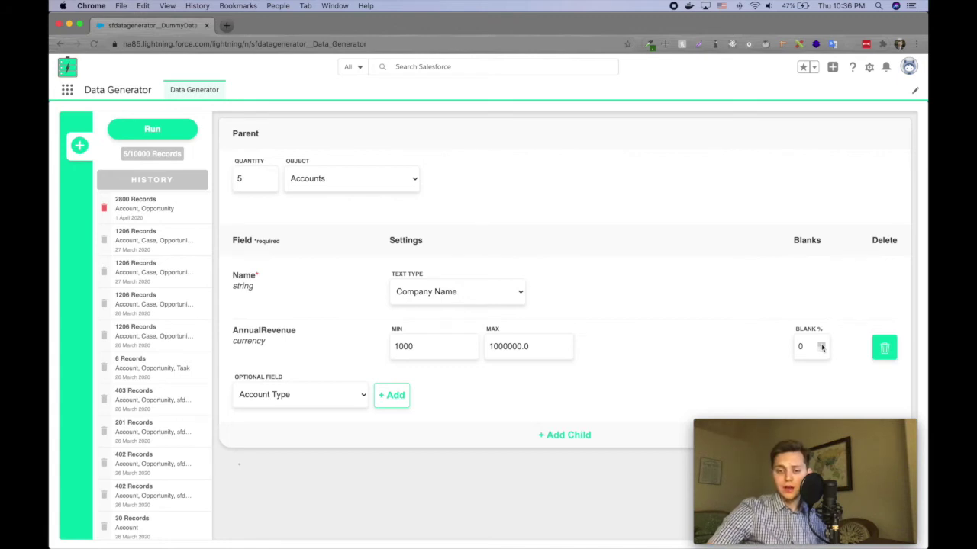
- Add a child under the parent Accounts using the object Opportunities: AccountId, with a quantity of 2 per account
left_click(544, 437)
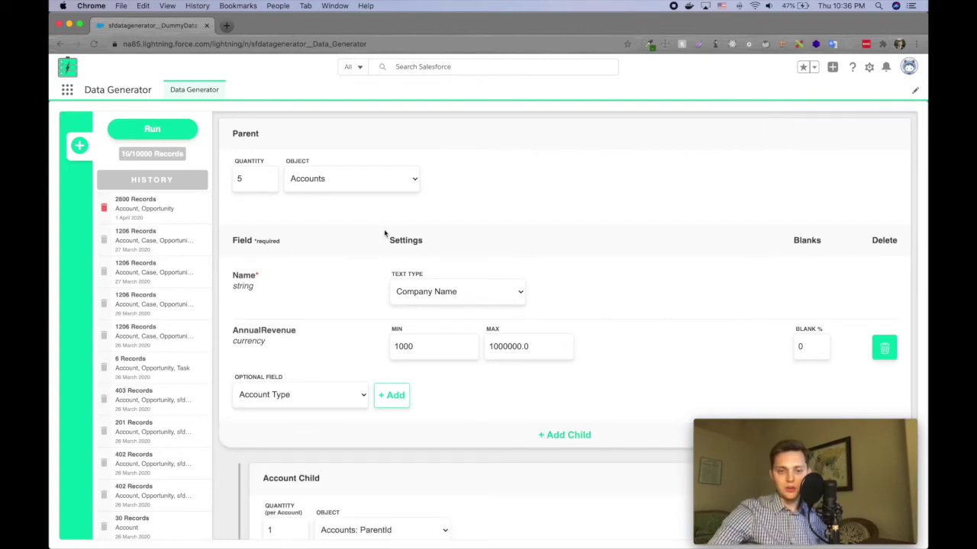
scroll(465, 294, "down", 2)
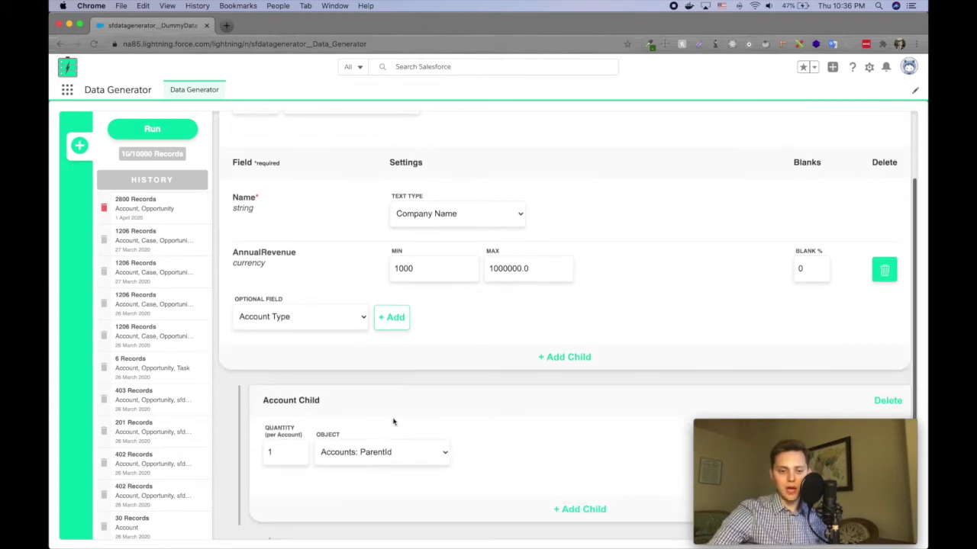
left_click(390, 451)
scroll(447, 473, "down", 5)
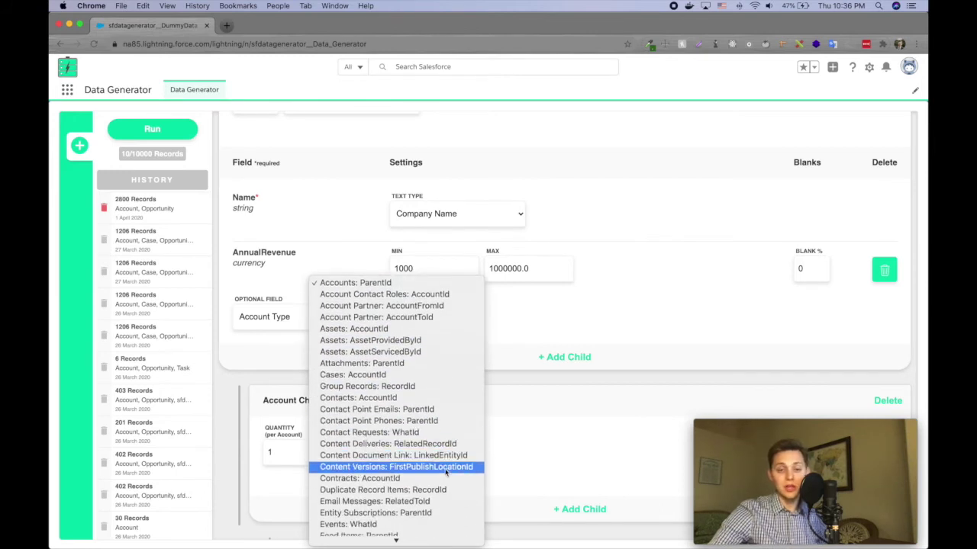
scroll(446, 477, "down", 5)
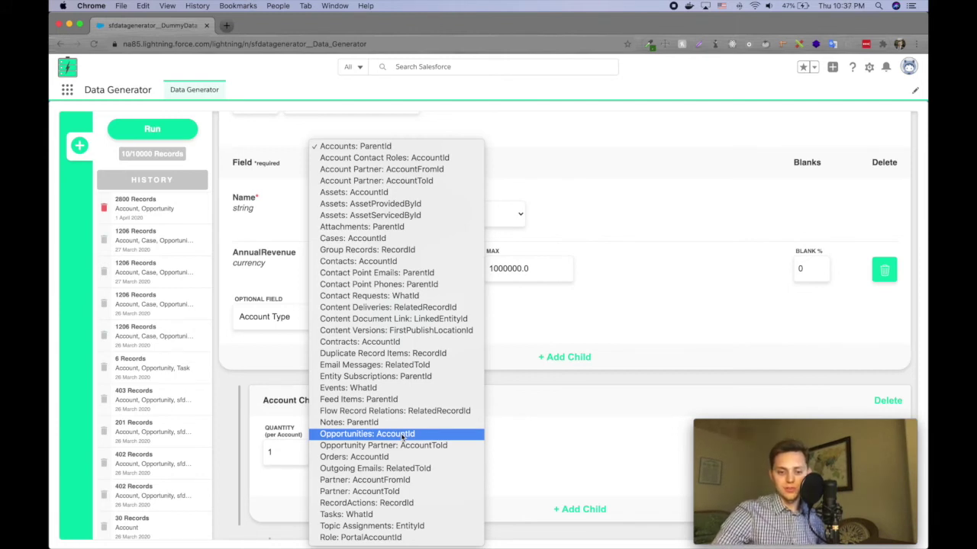
left_click(401, 435)
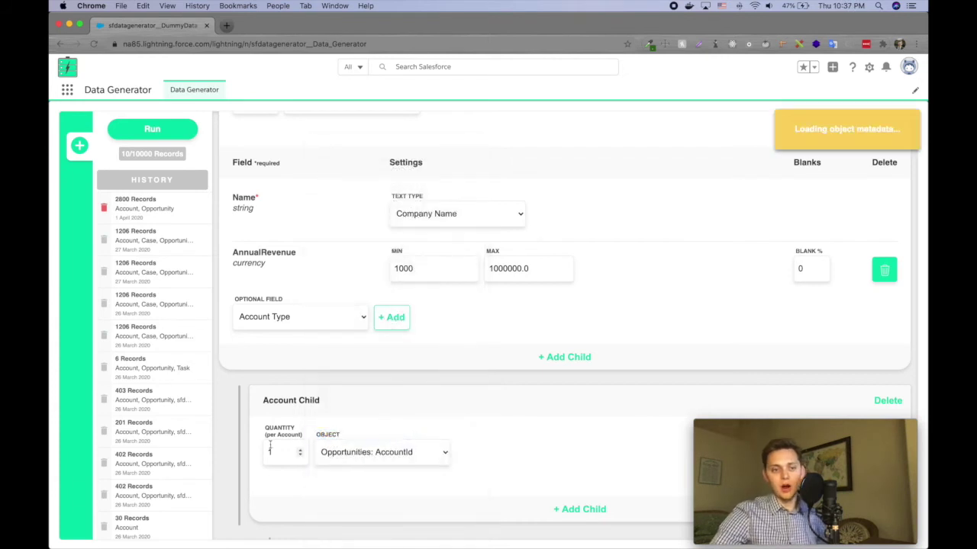
scroll(298, 456, "down", 4)
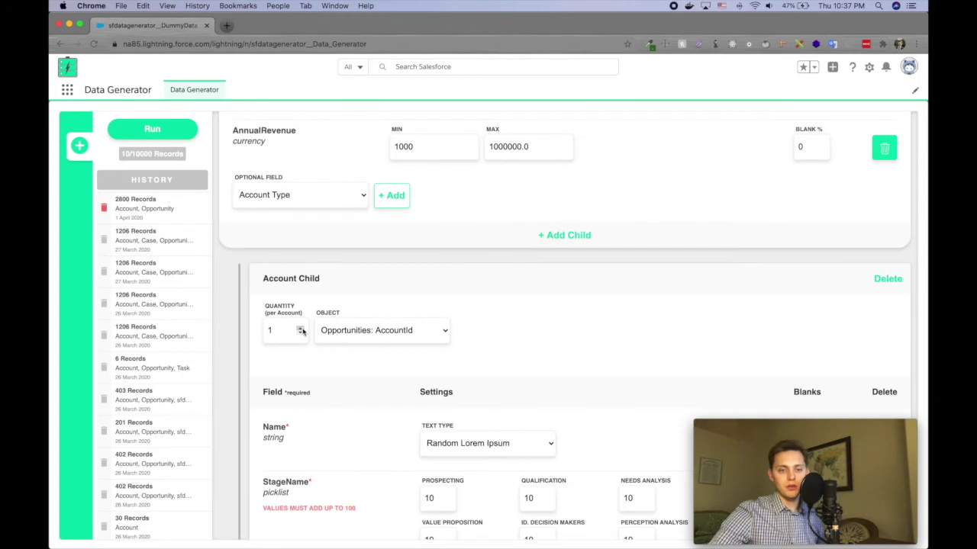
scroll(557, 427, "down", 5)
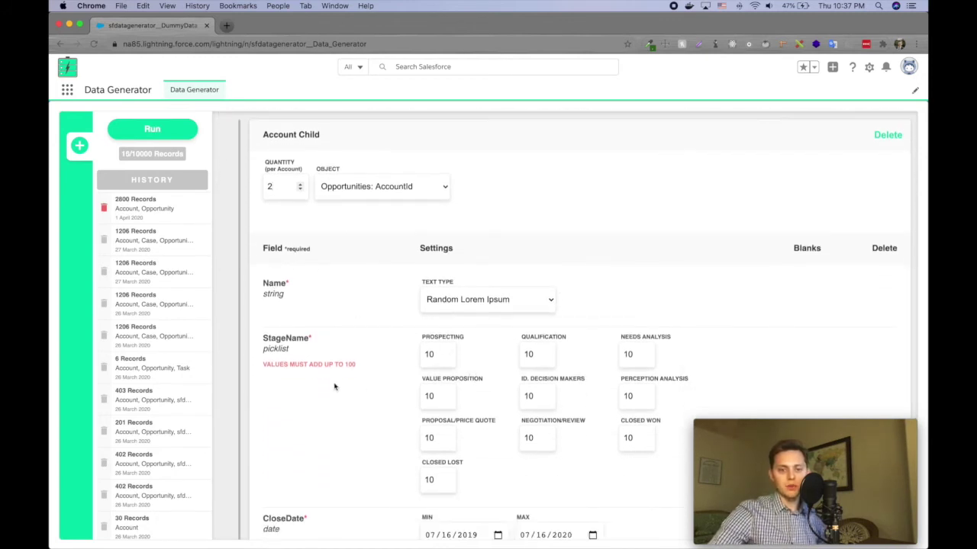
- Set the opportunity StageName percentages to 0 for Prospecting and 20 for Closed Won
scroll(336, 388, "down", 4)
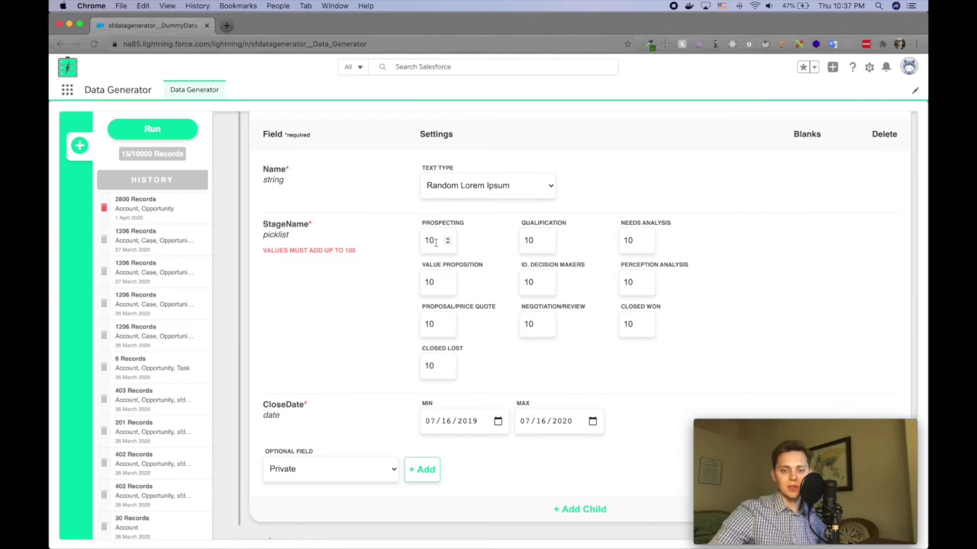
left_click_drag(433, 241, 399, 242)
type("0")
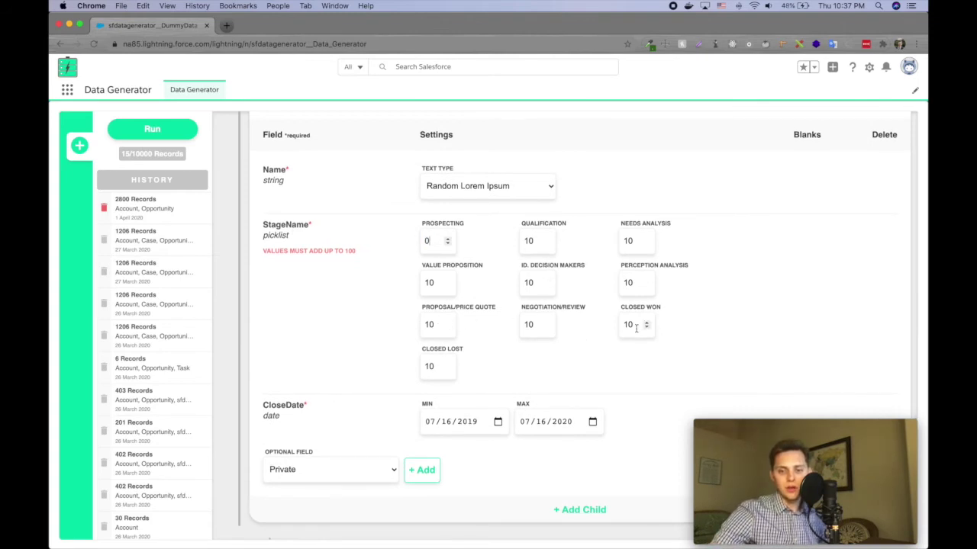
left_click_drag(634, 325, 614, 329)
type("2")
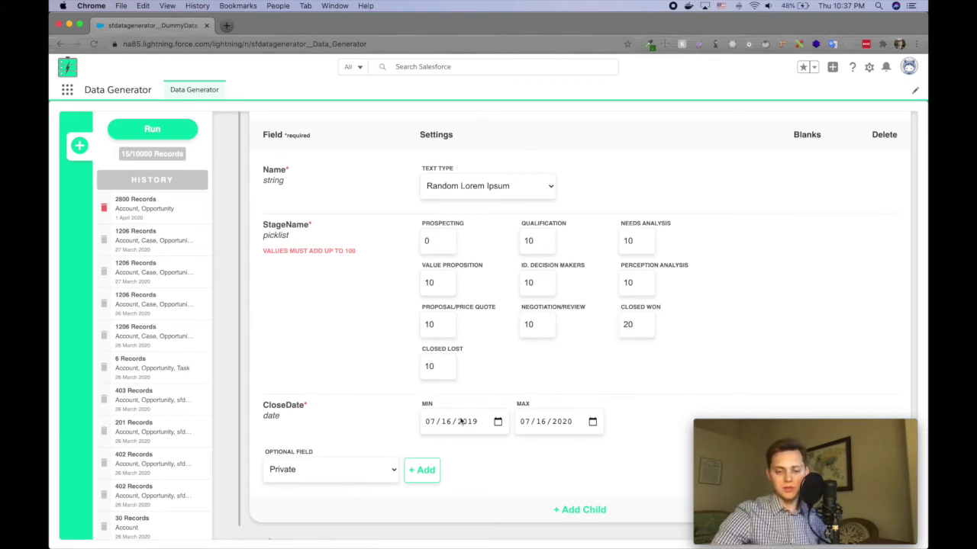
- Review the opportunity's close date and optional field settings, and add a child object under the opportunity
scroll(618, 431, "down", 1)
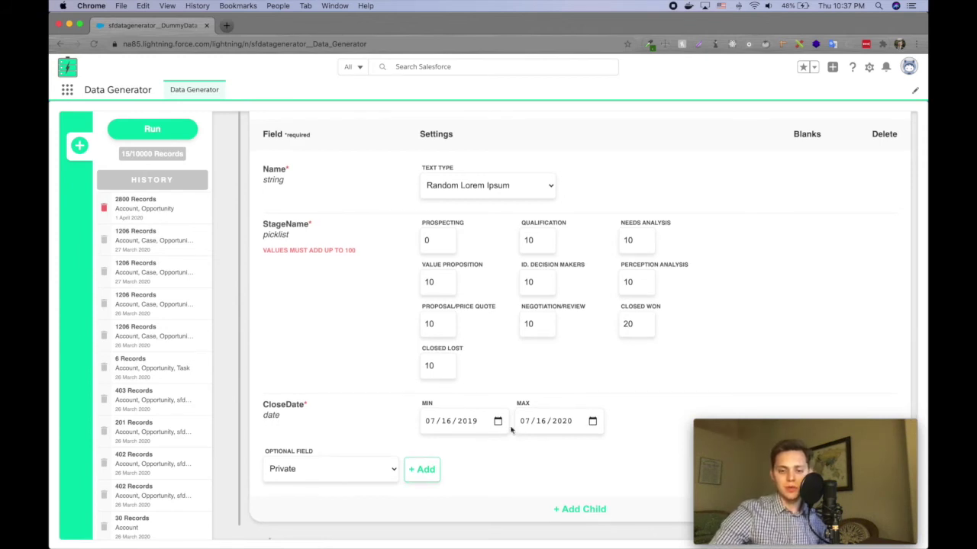
scroll(397, 470, "up", 1)
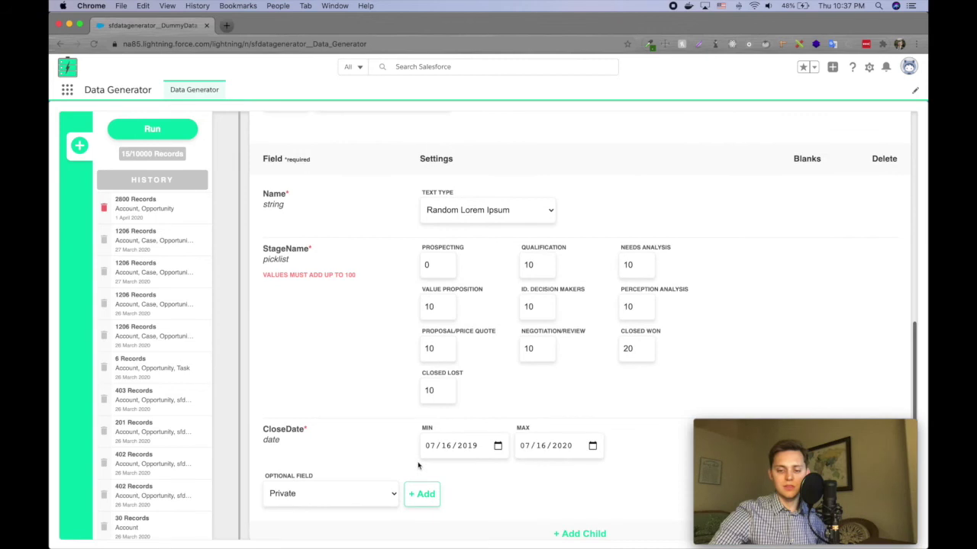
scroll(497, 505, "down", 1)
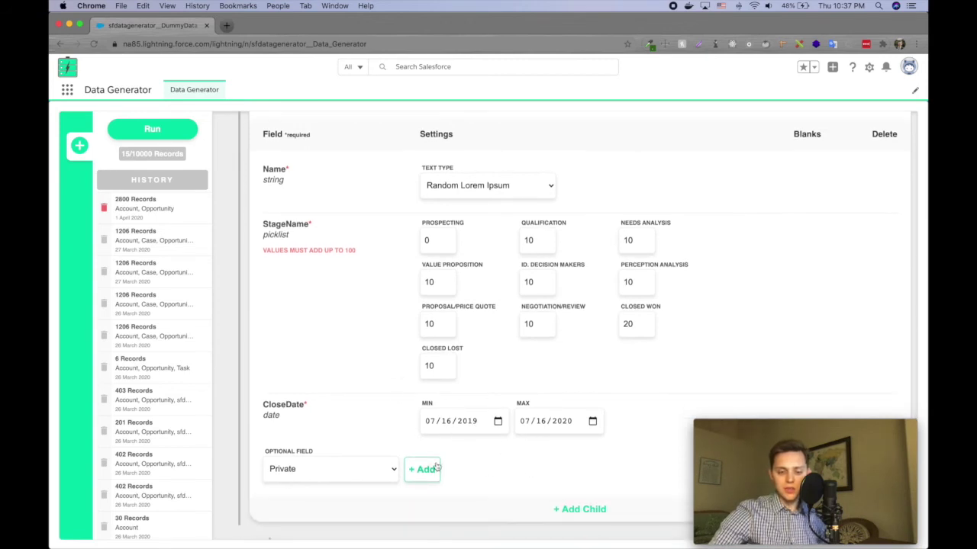
left_click(565, 509)
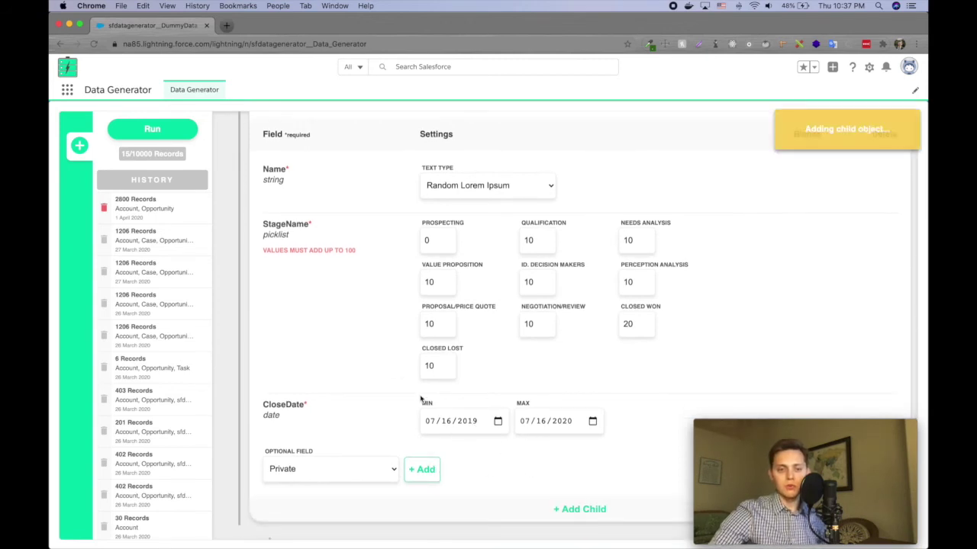
scroll(369, 392, "down", 3)
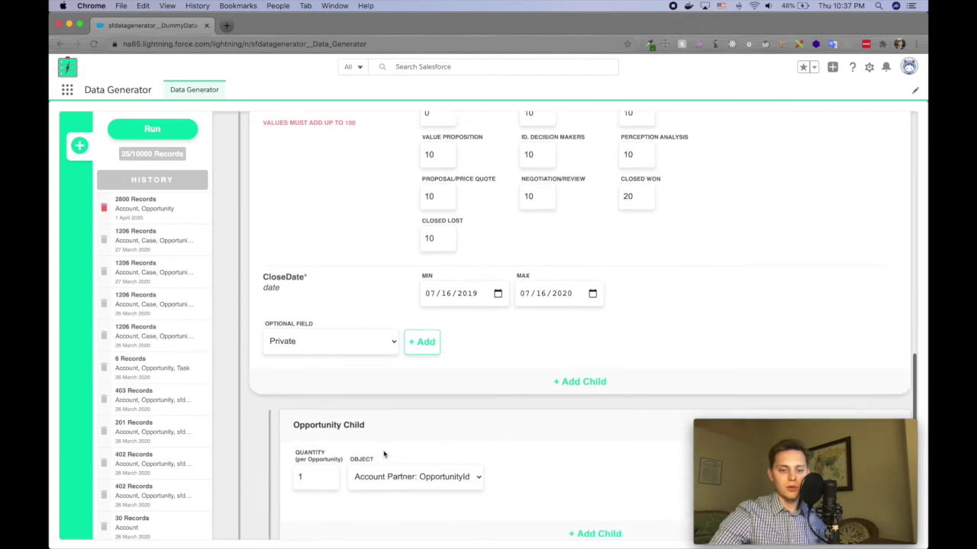
- Set the opportunity child's object to Data Samples: sfdatagenerator__Opportunity__c
scroll(384, 454, "down", 1)
left_click(431, 452)
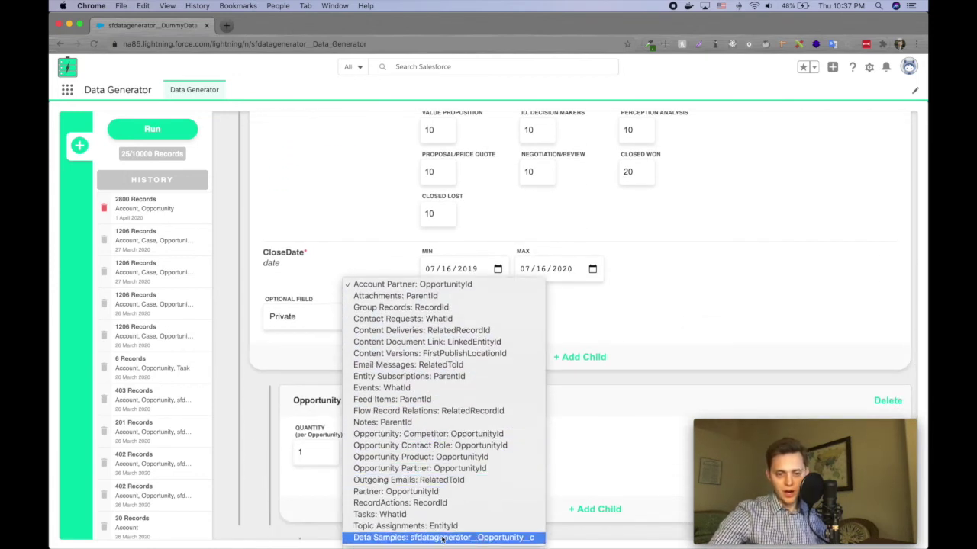
left_click(383, 539)
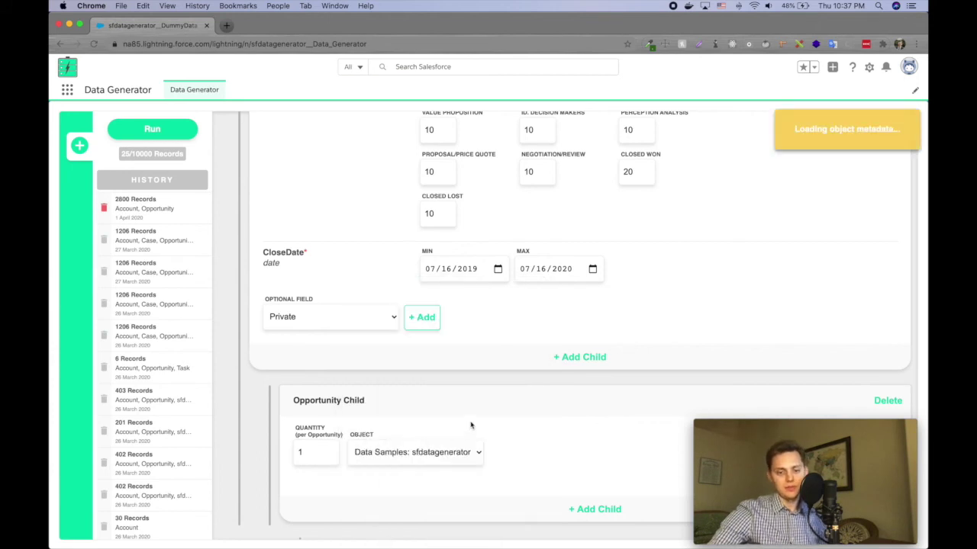
- Review the required field settings of the Data Samples child and the configuration of the Opportunities and parent Accounts above it
scroll(526, 451, "down", 5)
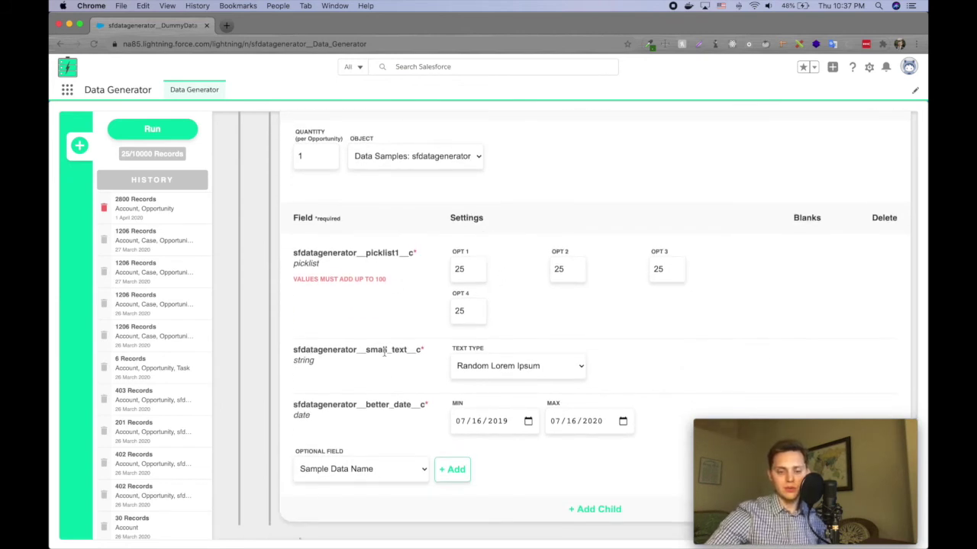
scroll(384, 398, "up", 1)
scroll(405, 420, "down", 1)
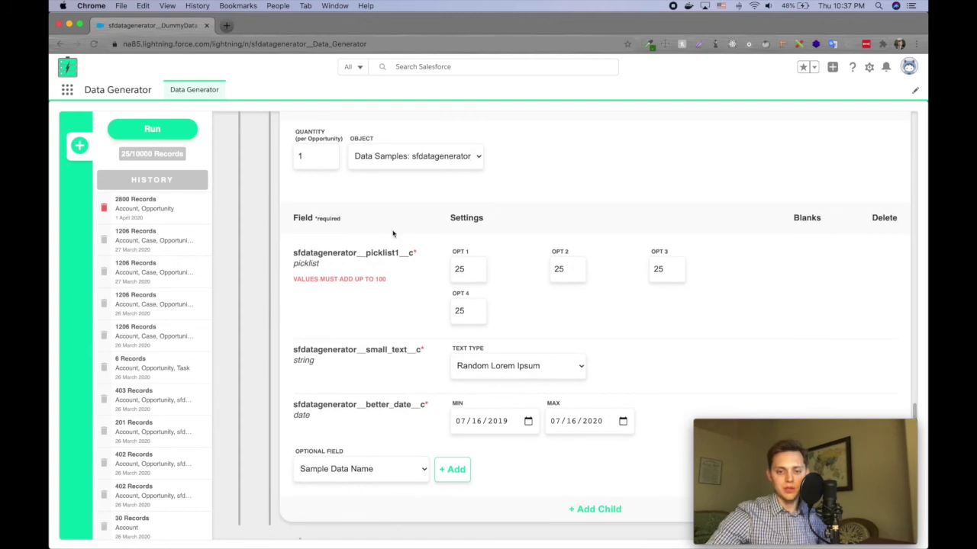
scroll(374, 293, "up", 5)
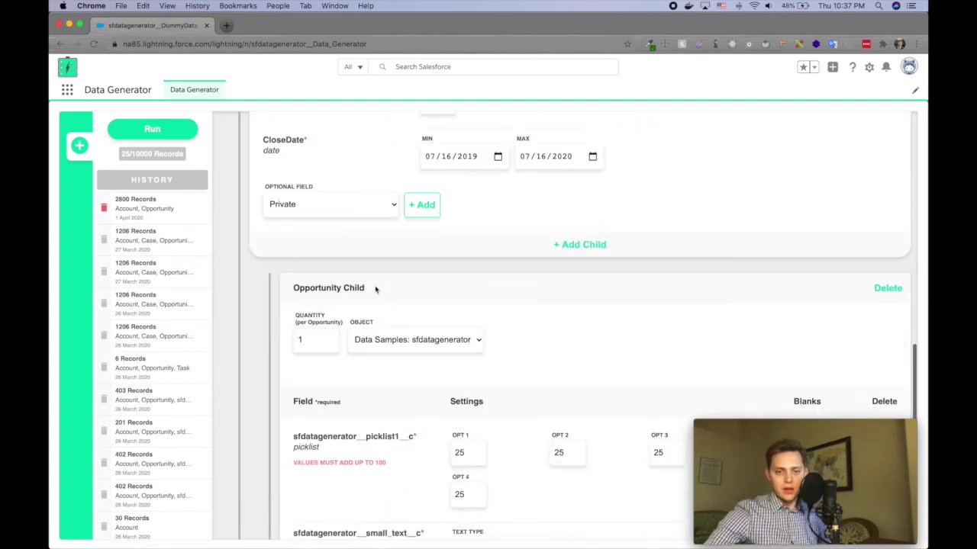
scroll(383, 288, "up", 8)
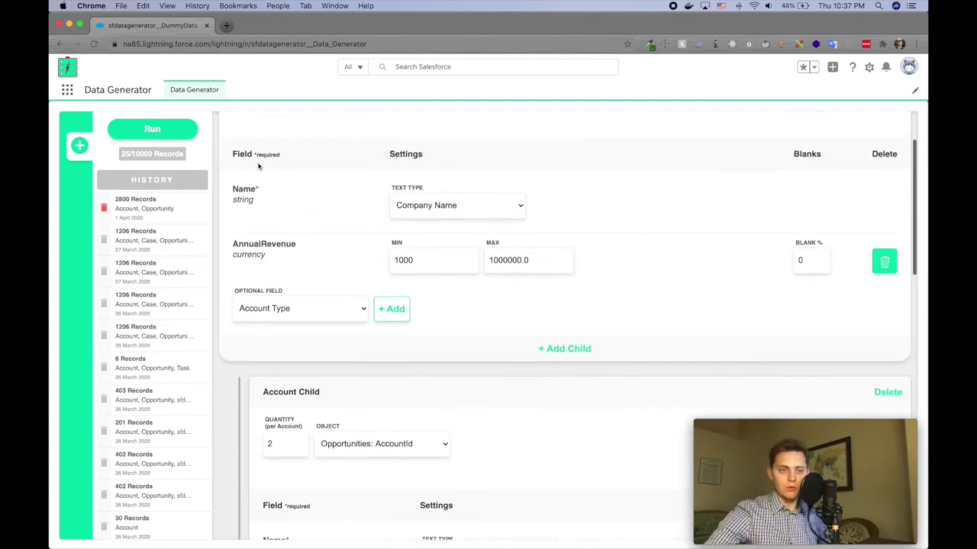
scroll(258, 165, "up", 2)
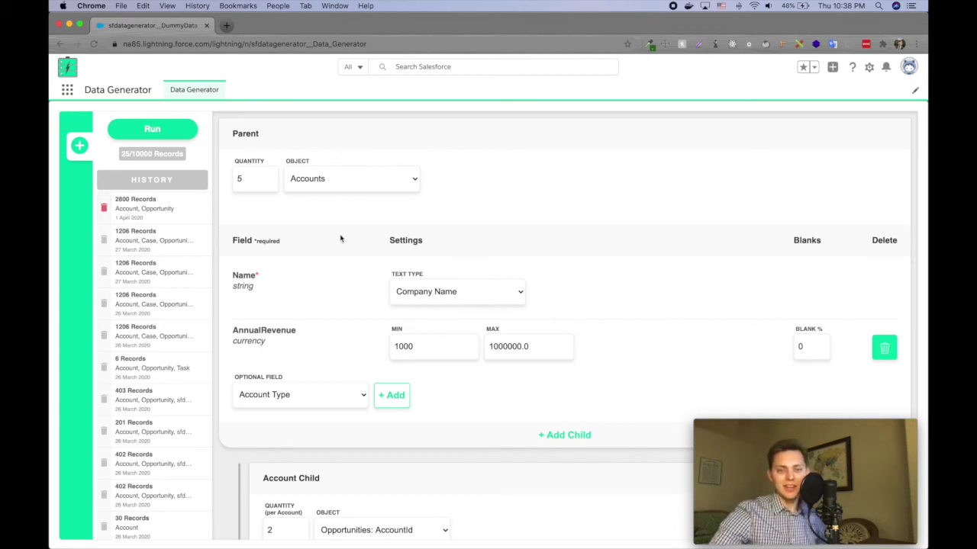
scroll(419, 323, "down", 1)
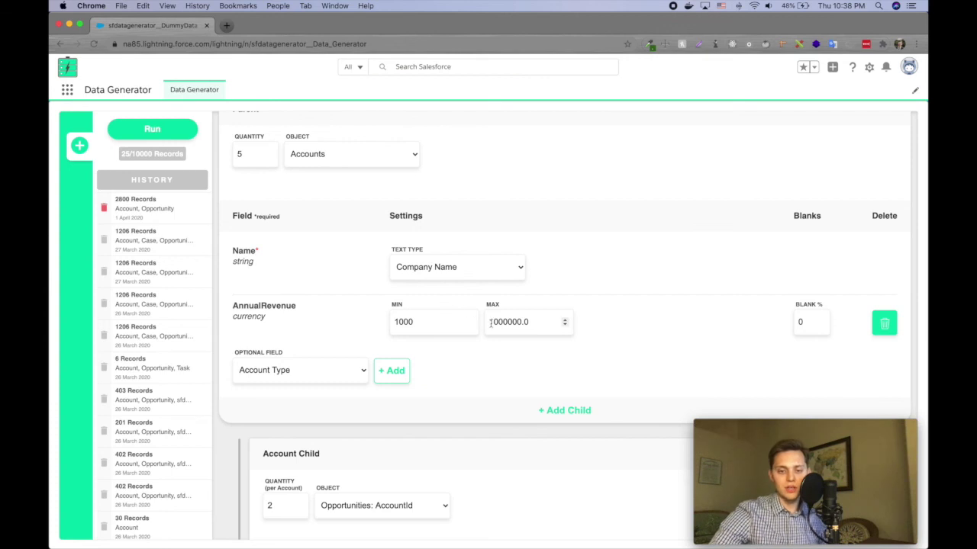
scroll(565, 322, "down", 1)
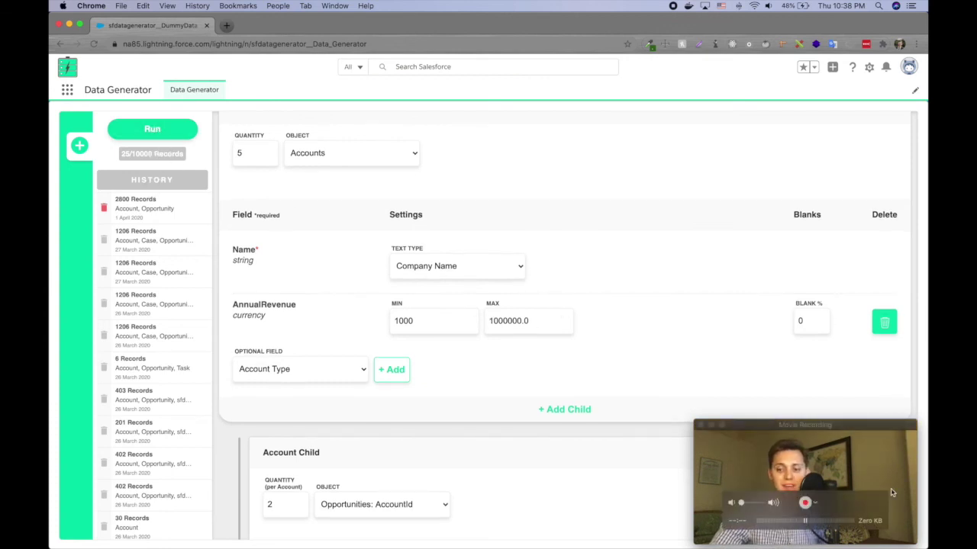